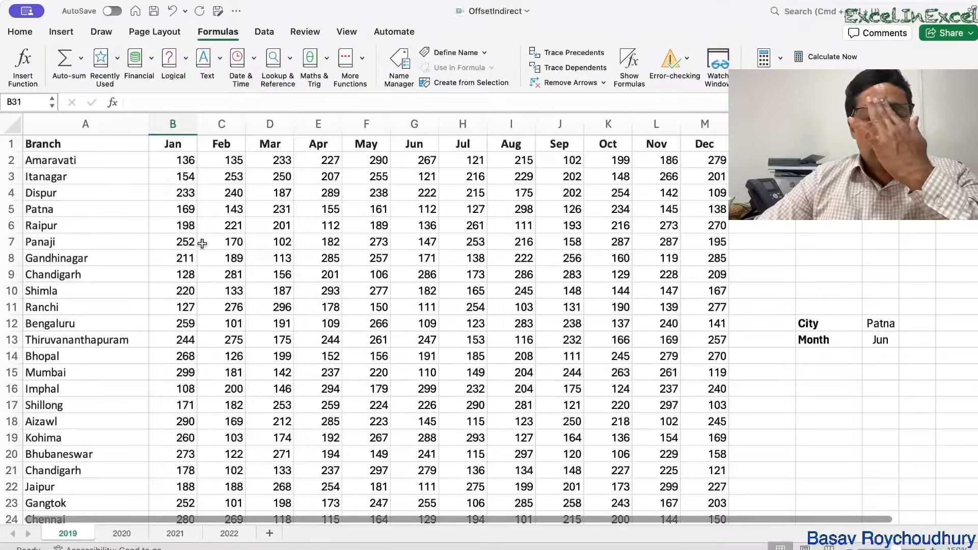
Step: Enter =SUM(B2:B29) in B31 to total the Jan values, giving 5853
{"action": "scroll", "coordinate": [201, 260], "scroll_direction": "down", "scroll_amount": 5}
{"action": "scroll", "coordinate": [201, 261], "scroll_direction": "down", "scroll_amount": 1}
{"action": "type", "text": "="}
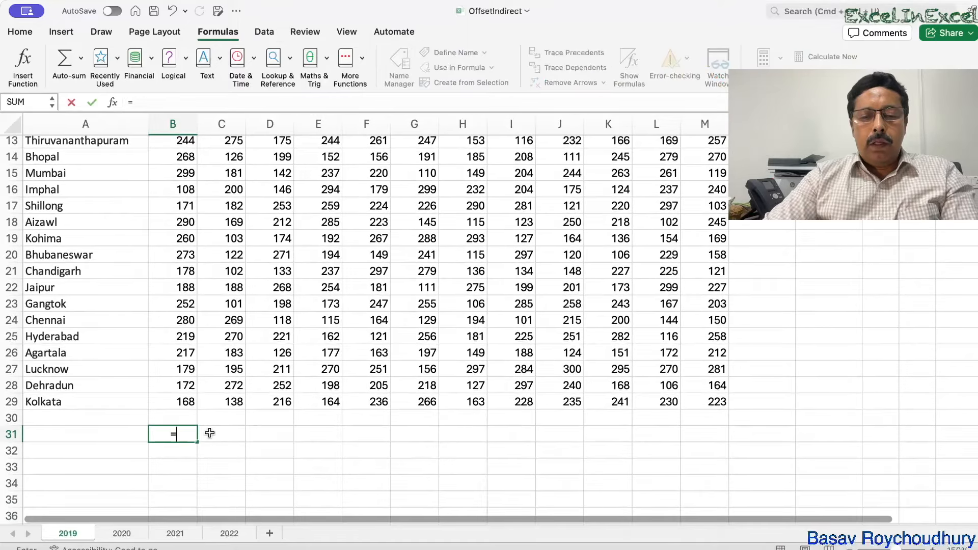
{"action": "type", "text": "sum("}
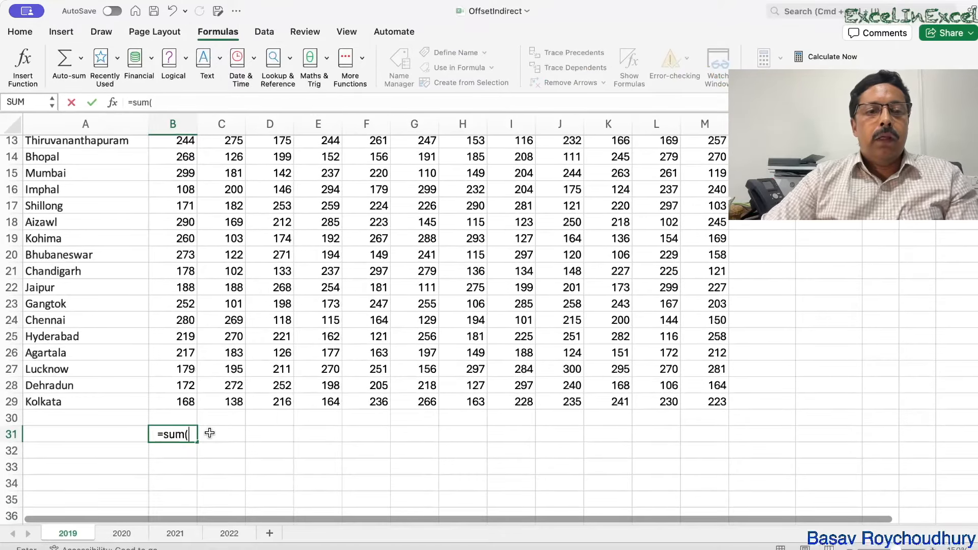
{"action": "left_click", "coordinate": [180, 398]}
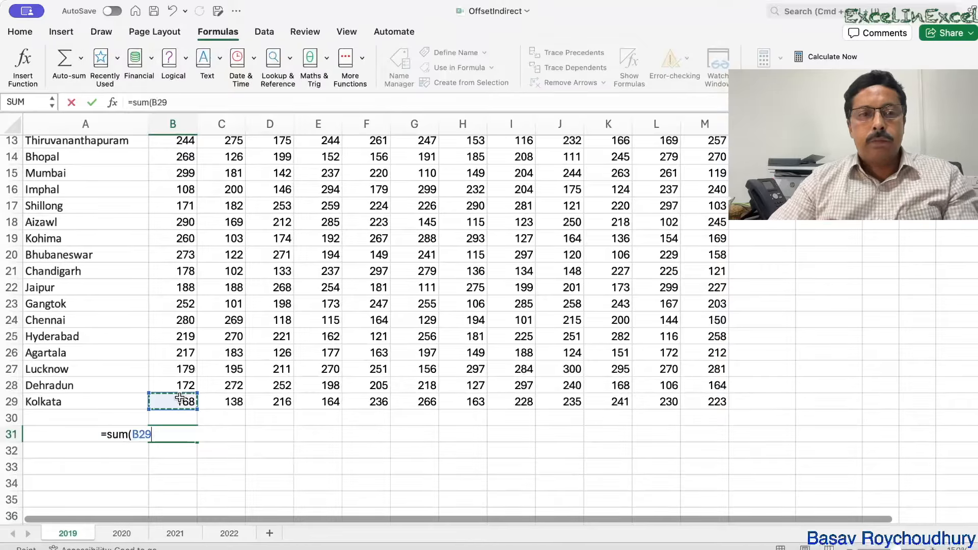
{"action": "key", "text": "ctrl+shift+Up"}
{"action": "key", "text": "shift+Down"}
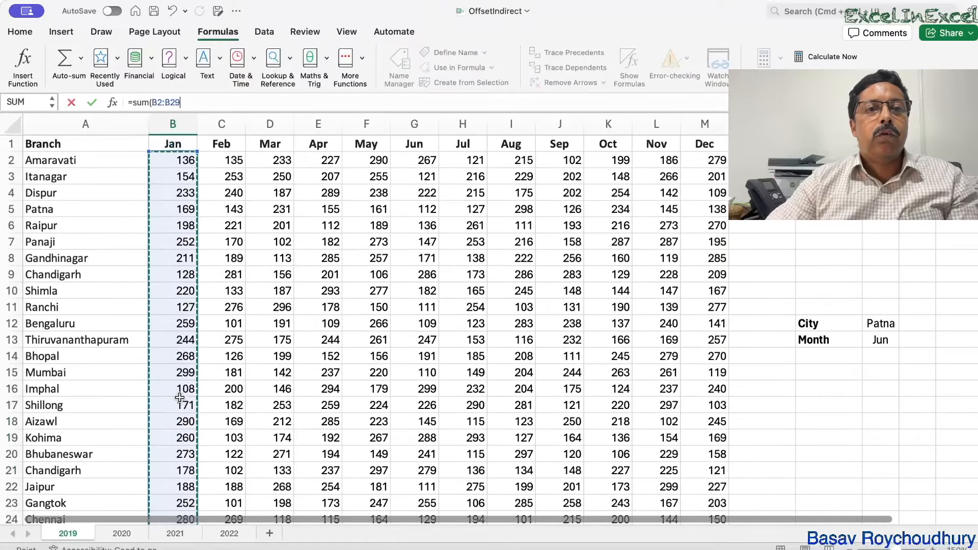
{"action": "key", "text": "Return"}
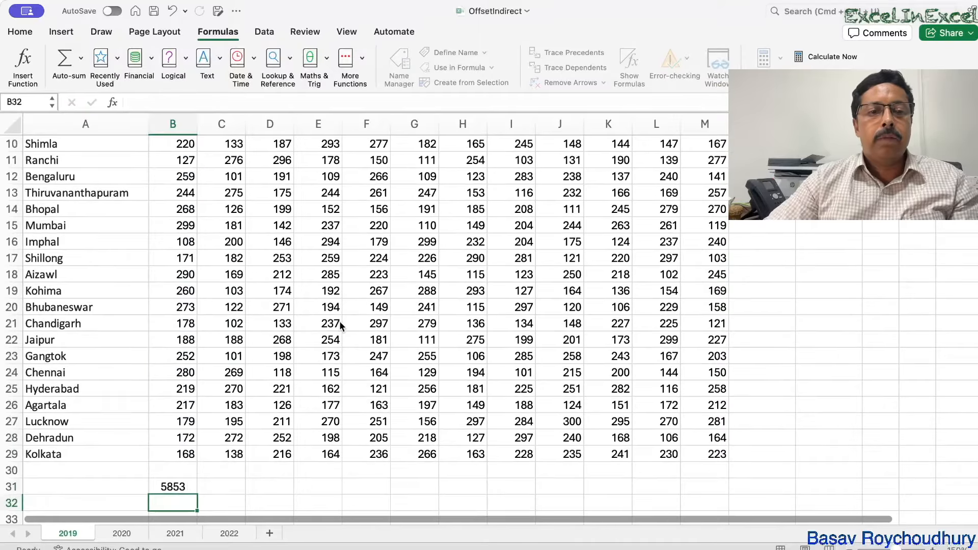
Step: Reopen B31's formula to confirm it covers B2:B29, leaving it unchanged
{"action": "double_click", "coordinate": [183, 485]}
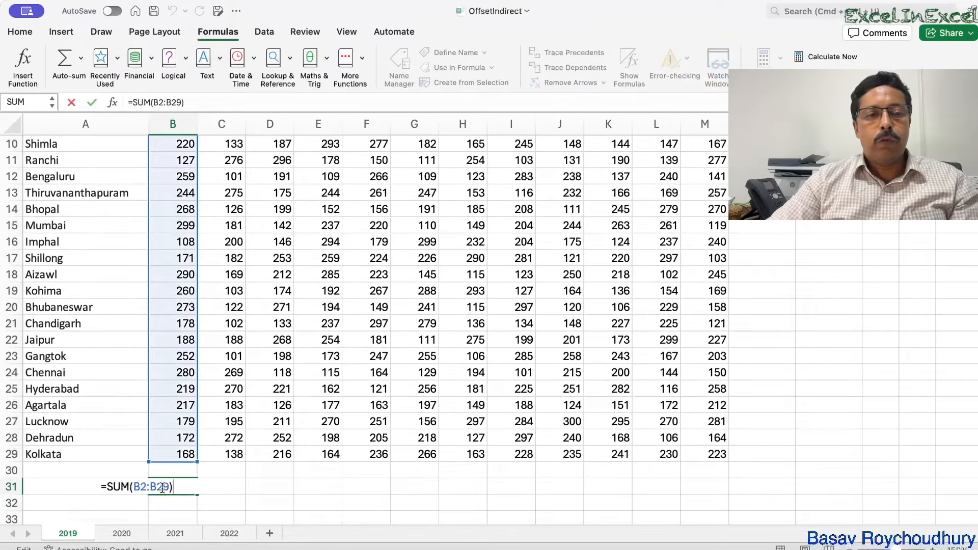
{"action": "key", "text": "Return"}
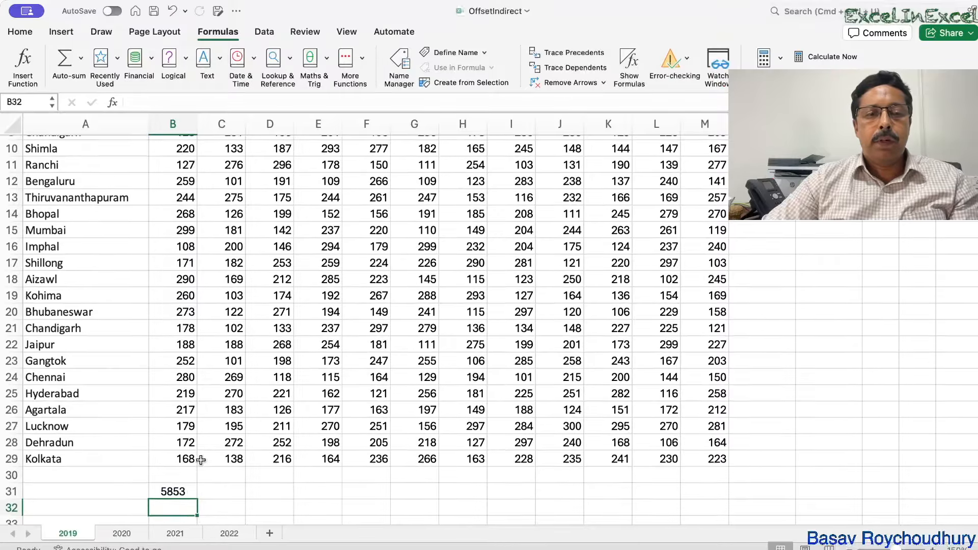
{"action": "scroll", "coordinate": [200, 460], "scroll_direction": "down", "scroll_amount": 1}
{"action": "scroll", "coordinate": [201, 460], "scroll_direction": "up", "scroll_amount": 4}
{"action": "scroll", "coordinate": [201, 460], "scroll_direction": "left", "scroll_amount": 1}
{"action": "scroll", "coordinate": [185, 275], "scroll_direction": "down", "scroll_amount": 1}
{"action": "scroll", "coordinate": [185, 275], "scroll_direction": "up", "scroll_amount": 1}
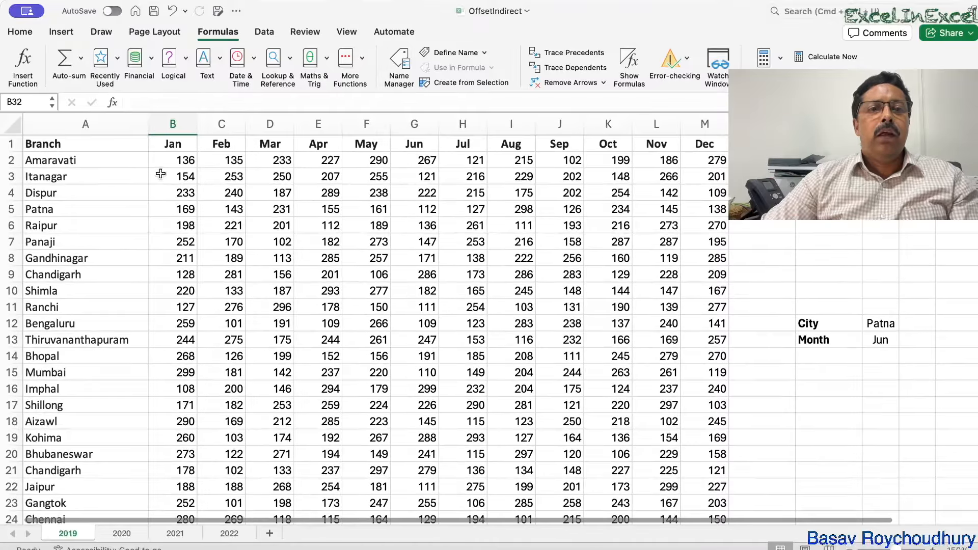
Step: Select the Jan values B2:B29 and name the range JAN in the Name Box
{"action": "left_click", "coordinate": [161, 161]}
{"action": "key", "text": "ctrl+shift+Down"}
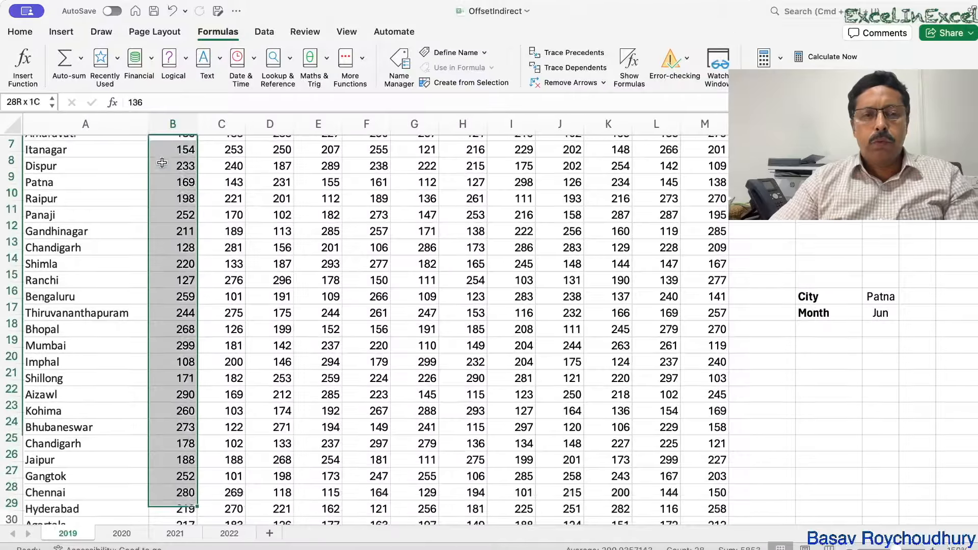
{"action": "left_click", "coordinate": [29, 100]}
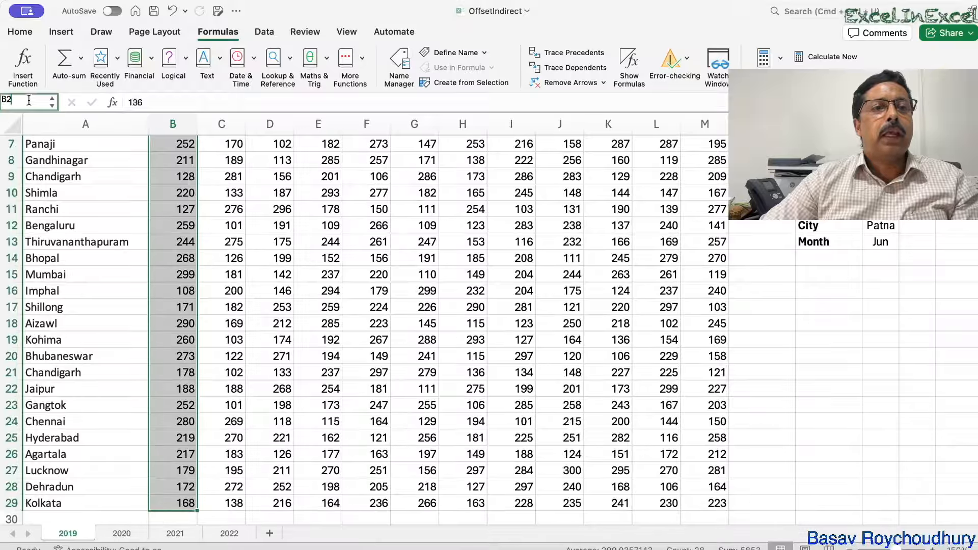
{"action": "key", "text": "BackSpace"}
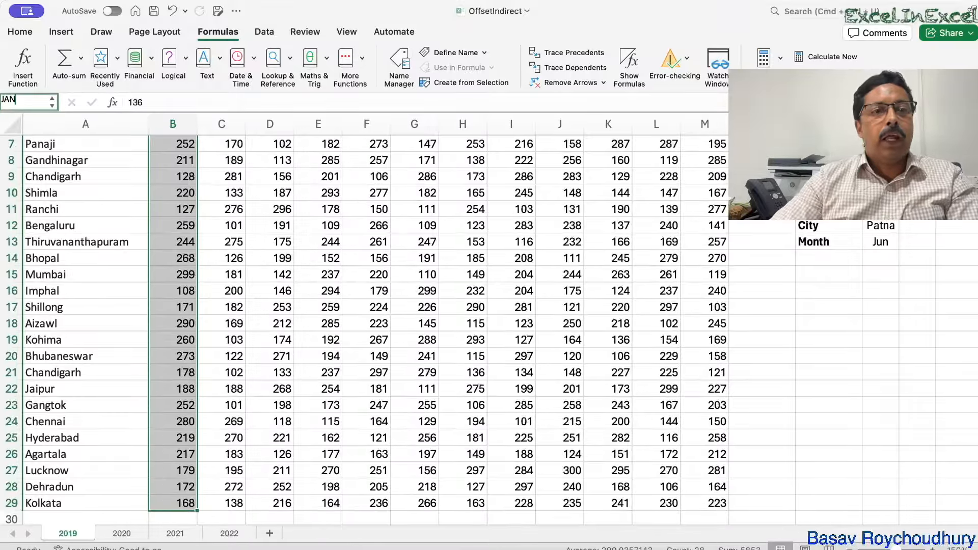
{"action": "type", "text": "JAN"}
{"action": "key", "text": "Return"}
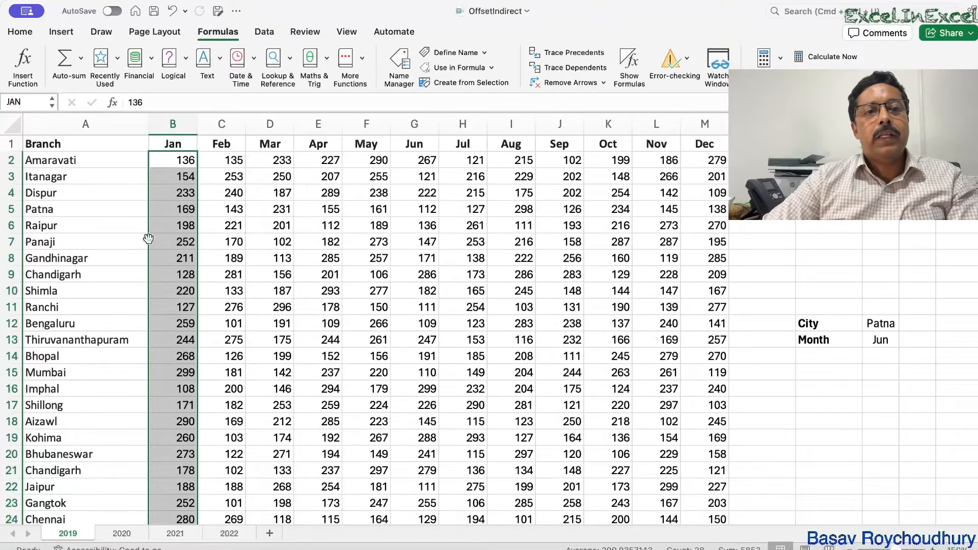
Step: Try several selections of the Jan and Feb value columns by dragging down them
{"action": "left_click_drag", "start_coordinate": [231, 159], "coordinate": [242, 492]}
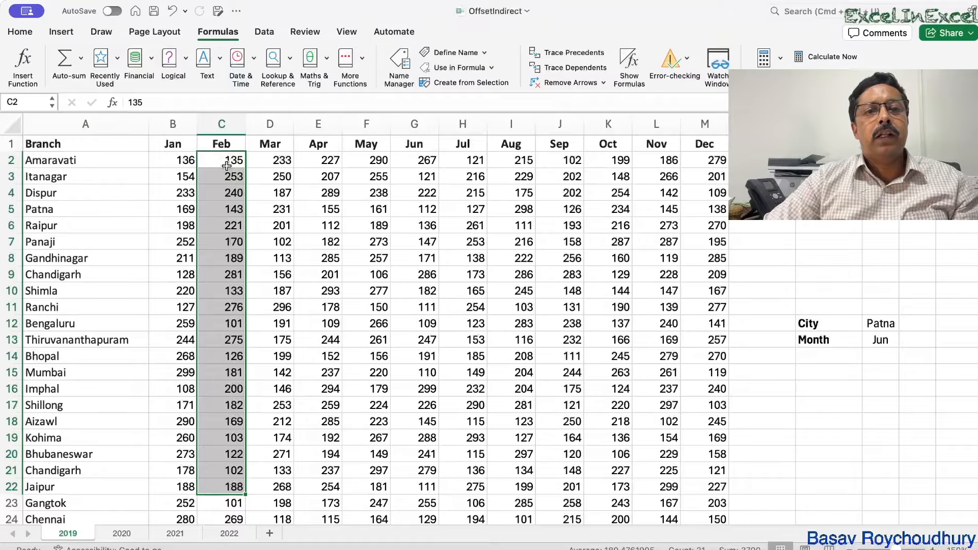
{"action": "left_click_drag", "start_coordinate": [161, 157], "coordinate": [155, 335]}
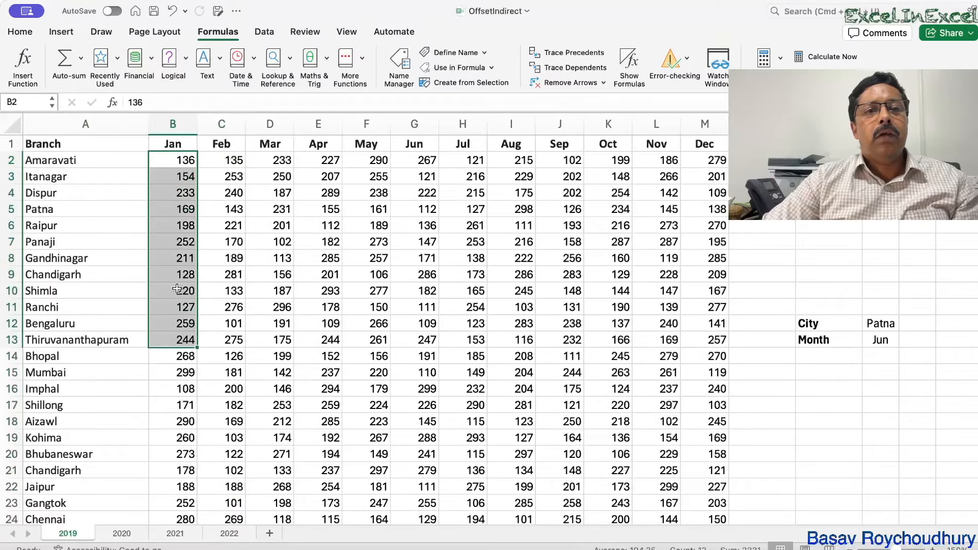
{"action": "left_click", "coordinate": [226, 144]}
{"action": "left_click_drag", "start_coordinate": [227, 160], "coordinate": [227, 209]}
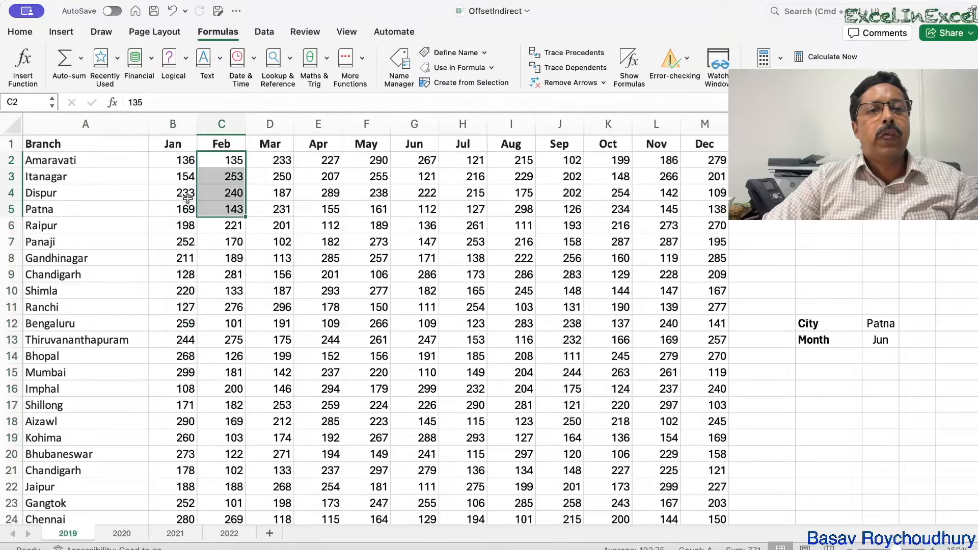
{"action": "left_click", "coordinate": [170, 164]}
{"action": "left_click_drag", "start_coordinate": [171, 164], "coordinate": [179, 289]}
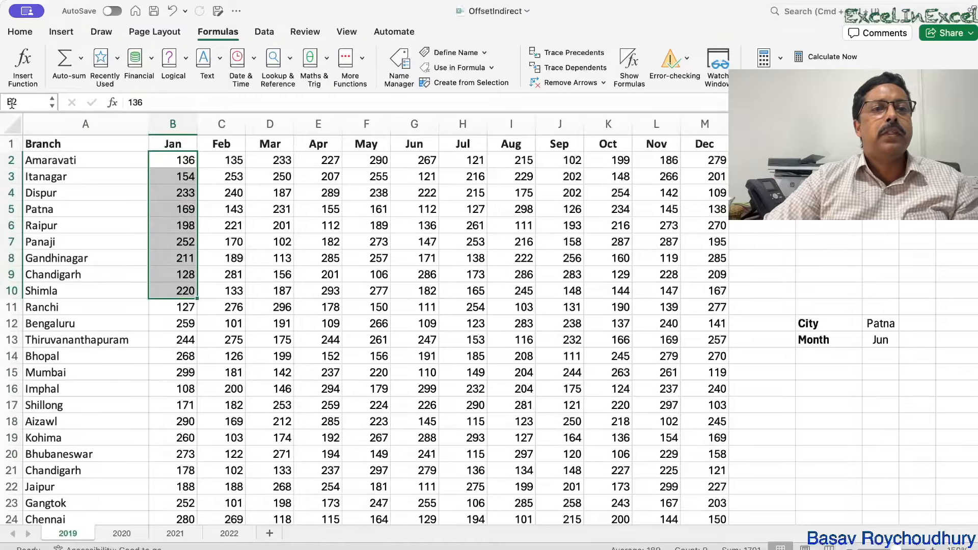
{"action": "double_click", "coordinate": [171, 161]}
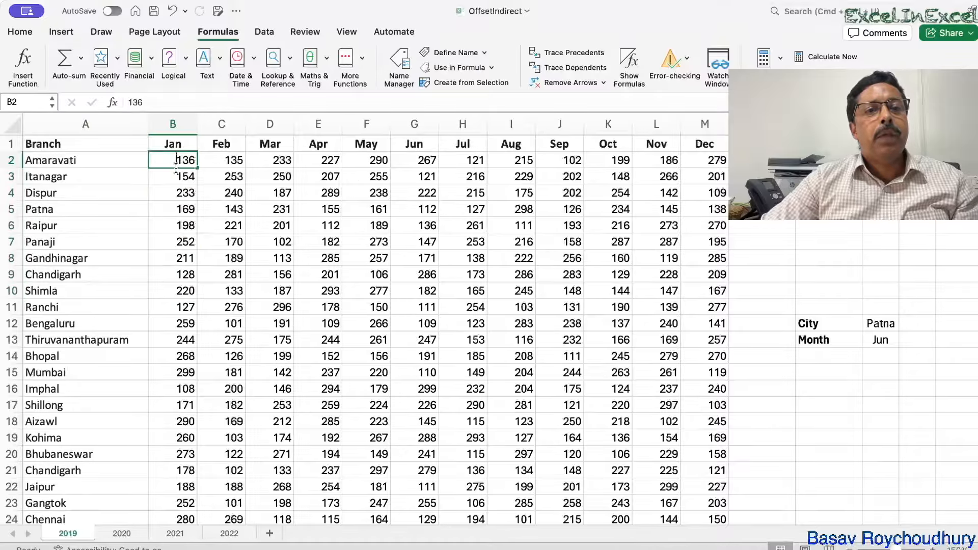
{"action": "key", "text": "Escape"}
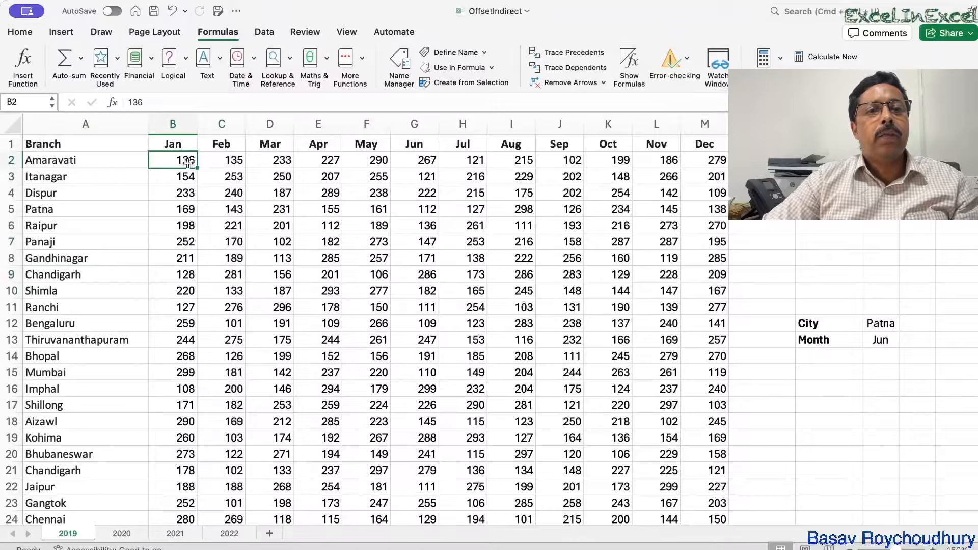
{"action": "left_click_drag", "start_coordinate": [161, 160], "coordinate": [182, 533]}
Step: Select the JAN range from the Name Box to confirm it covers B2:B29
{"action": "left_click", "coordinate": [31, 102]}
{"action": "type", "text": "JAN"}
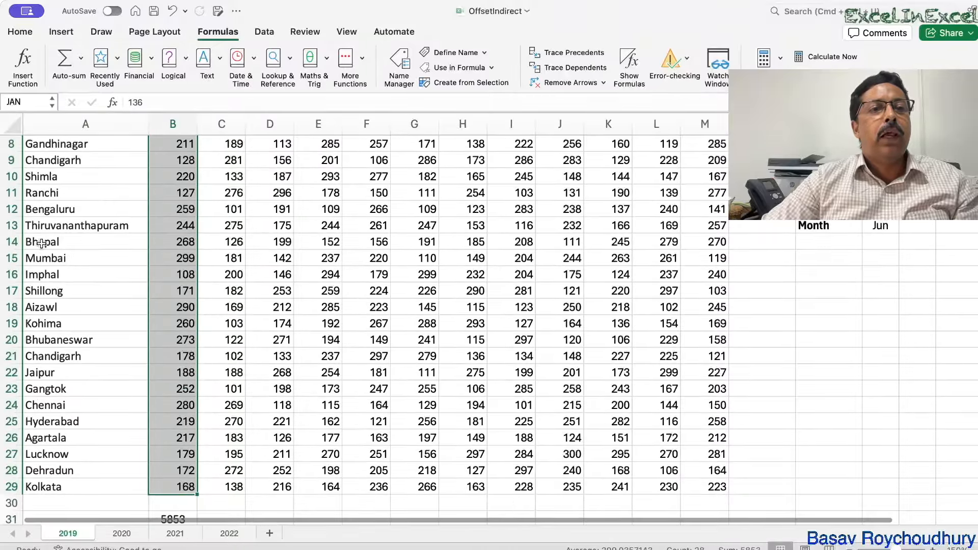
{"action": "key", "text": "Return"}
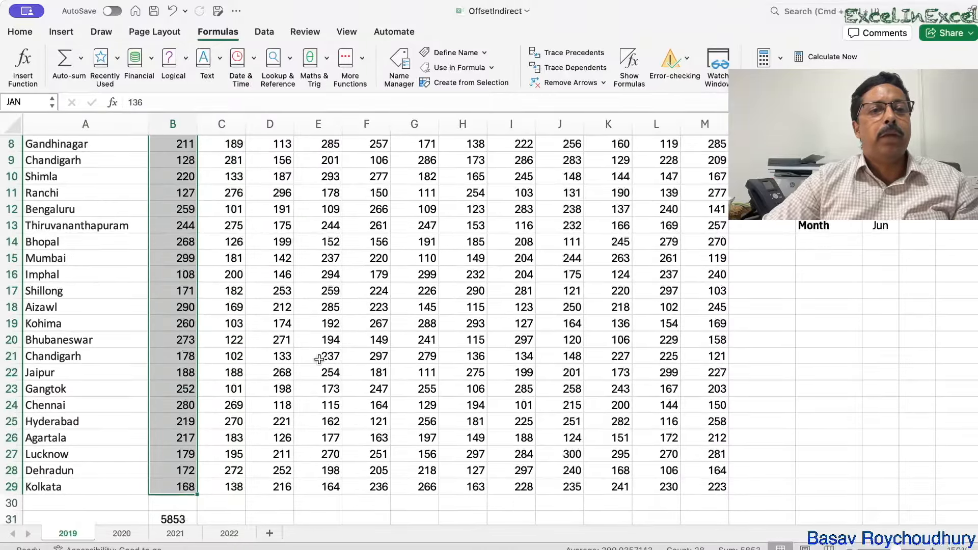
{"action": "scroll", "coordinate": [316, 356], "scroll_direction": "down", "scroll_amount": 5}
Step: Enter =SUM(JAN) in B32 below the Jan total
{"action": "left_click", "coordinate": [173, 376]}
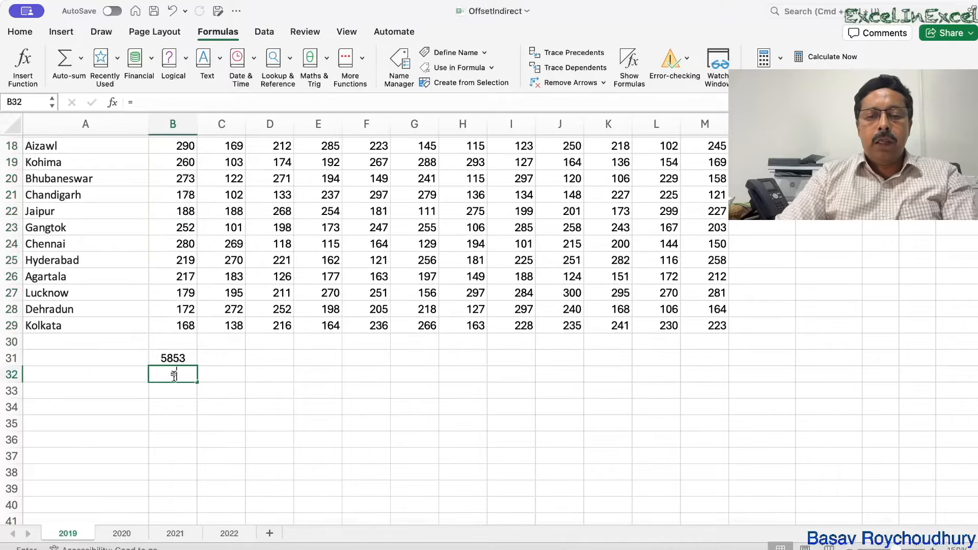
{"action": "type", "text": "=sum(ja"}
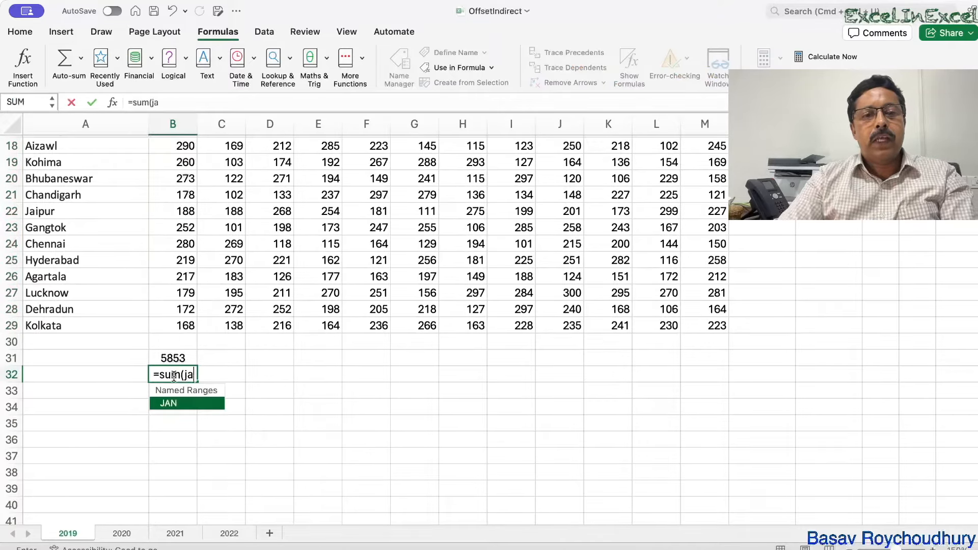
{"action": "double_click", "coordinate": [184, 410]}
{"action": "type", "text": ")"}
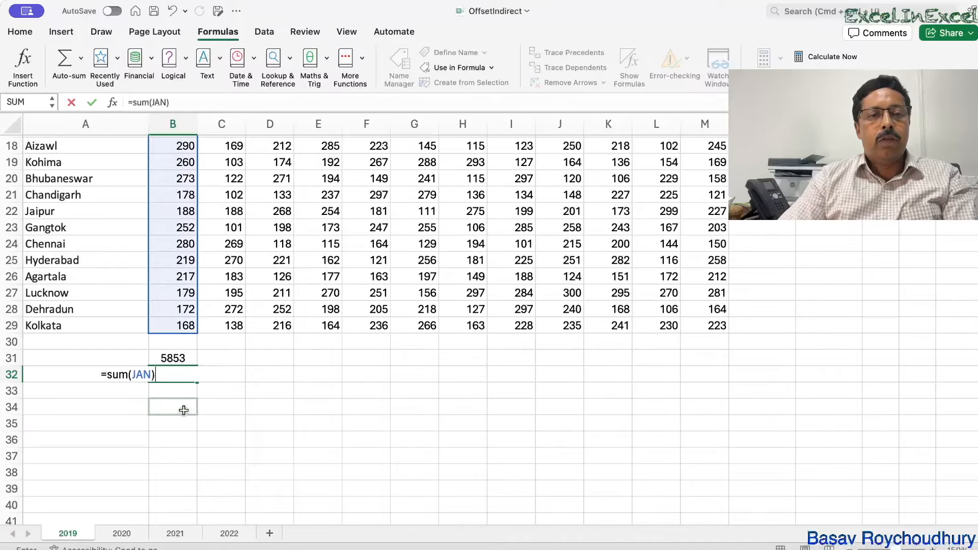
{"action": "key", "text": "Return"}
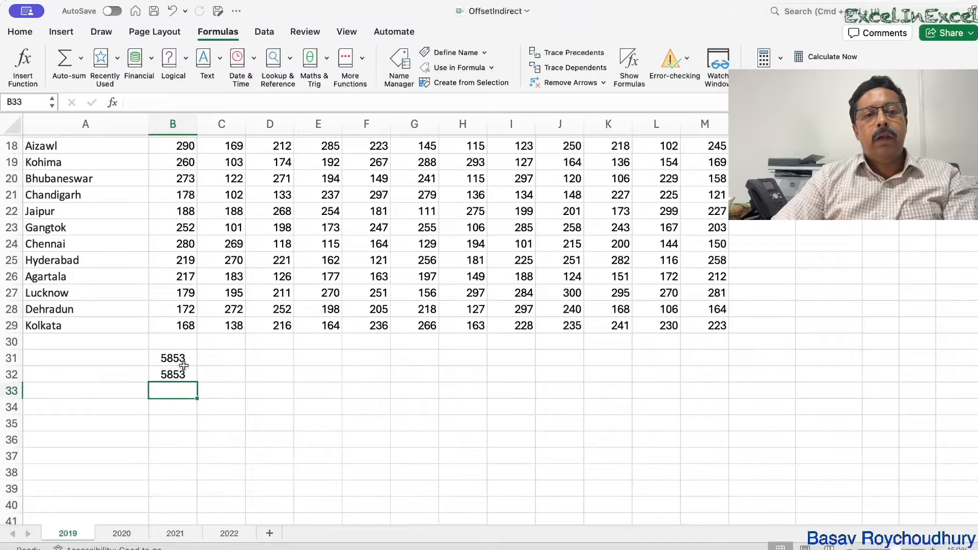
Step: Check the B32 and B31 formulas, then fill both totals right through column M
{"action": "double_click", "coordinate": [177, 376]}
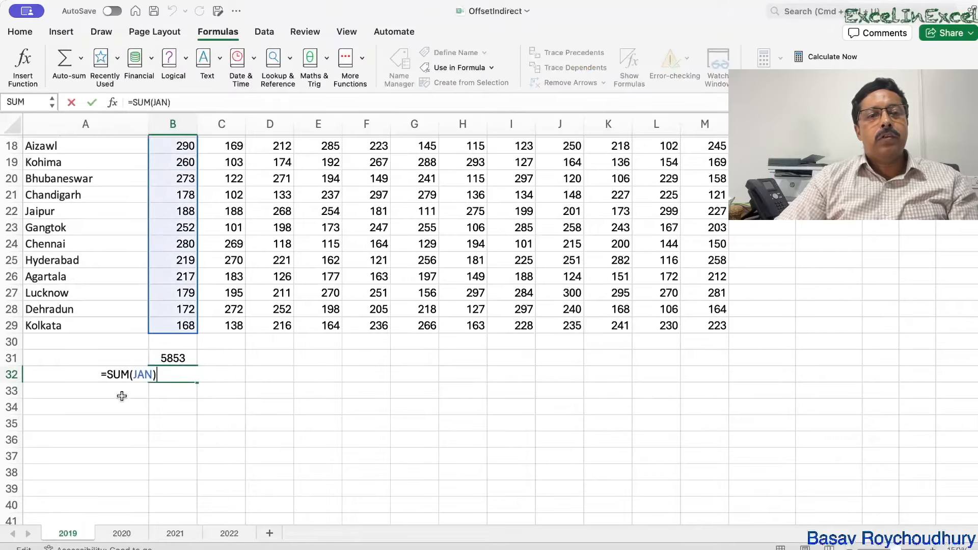
{"action": "key", "text": "Return"}
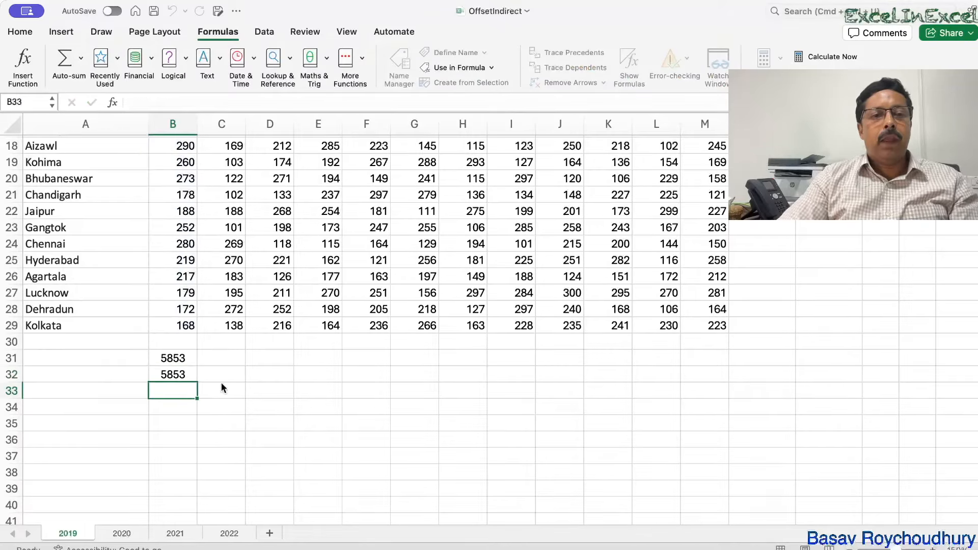
{"action": "double_click", "coordinate": [167, 358]}
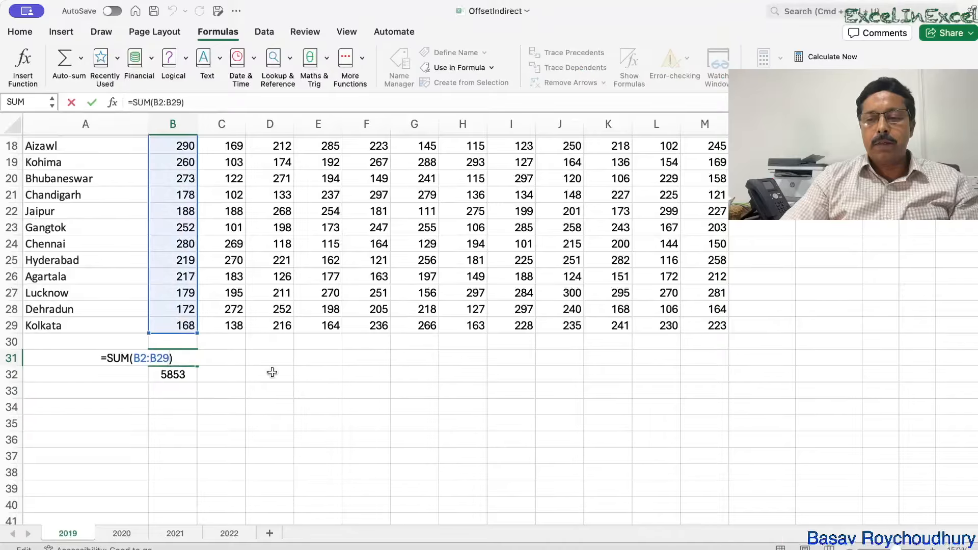
{"action": "key", "text": "Return"}
{"action": "left_click_drag", "start_coordinate": [183, 358], "coordinate": [713, 383]}
{"action": "left_click", "coordinate": [322, 417]}
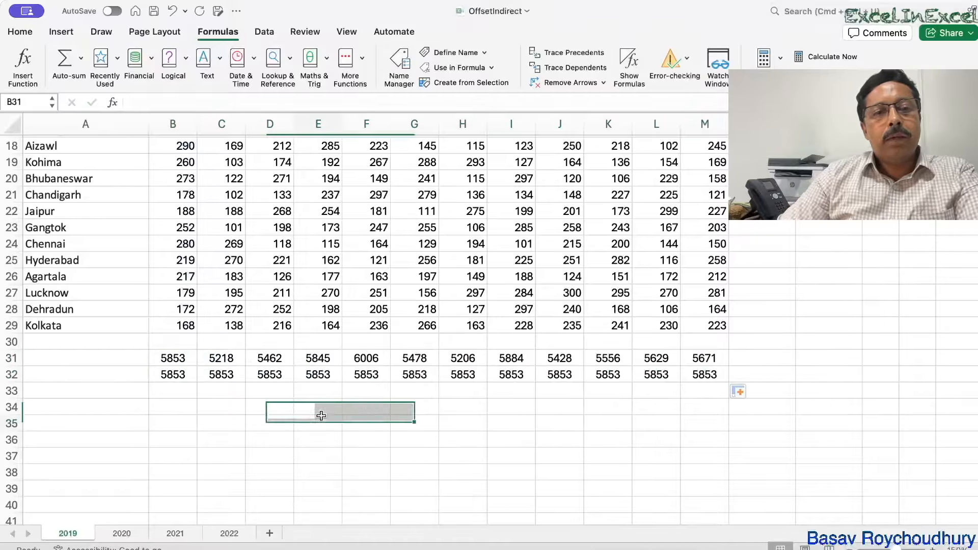
{"action": "left_click", "coordinate": [231, 359]}
{"action": "double_click", "coordinate": [226, 354]}
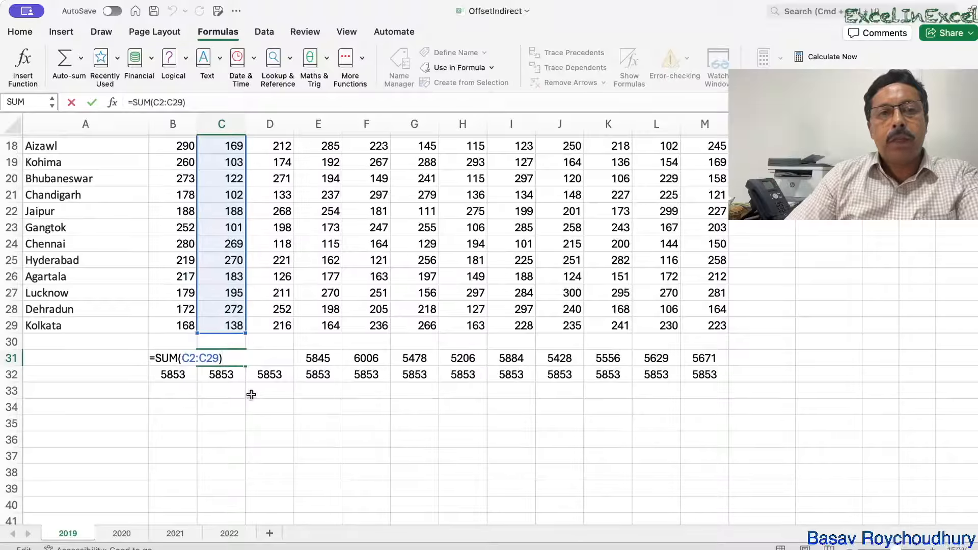
{"action": "key", "text": "Return"}
{"action": "double_click", "coordinate": [213, 359]}
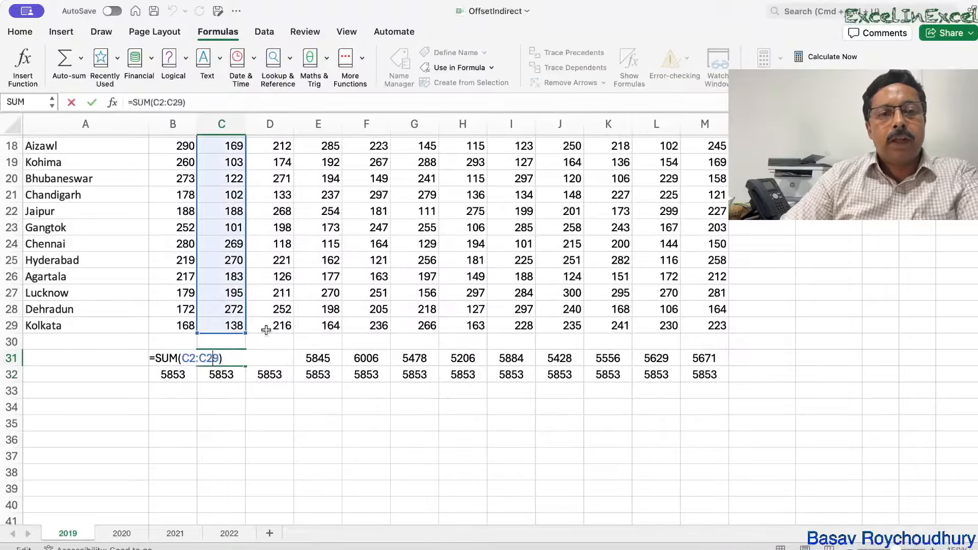
{"action": "key", "text": "Return"}
{"action": "left_click", "coordinate": [212, 359]}
{"action": "left_click", "coordinate": [221, 376]}
{"action": "left_click", "coordinate": [267, 375]}
{"action": "left_click", "coordinate": [313, 376]}
{"action": "left_click", "coordinate": [373, 375]}
{"action": "left_click", "coordinate": [430, 377]}
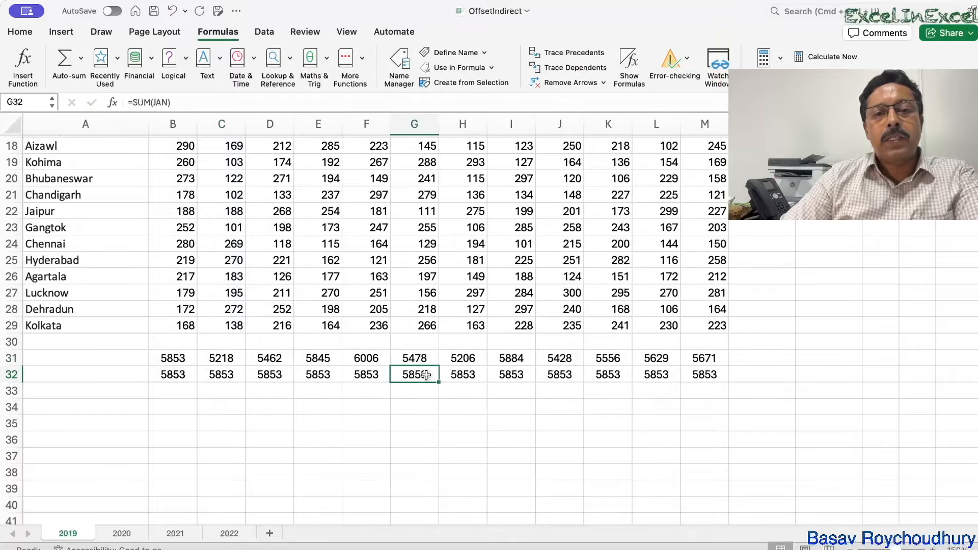
{"action": "double_click", "coordinate": [426, 375]}
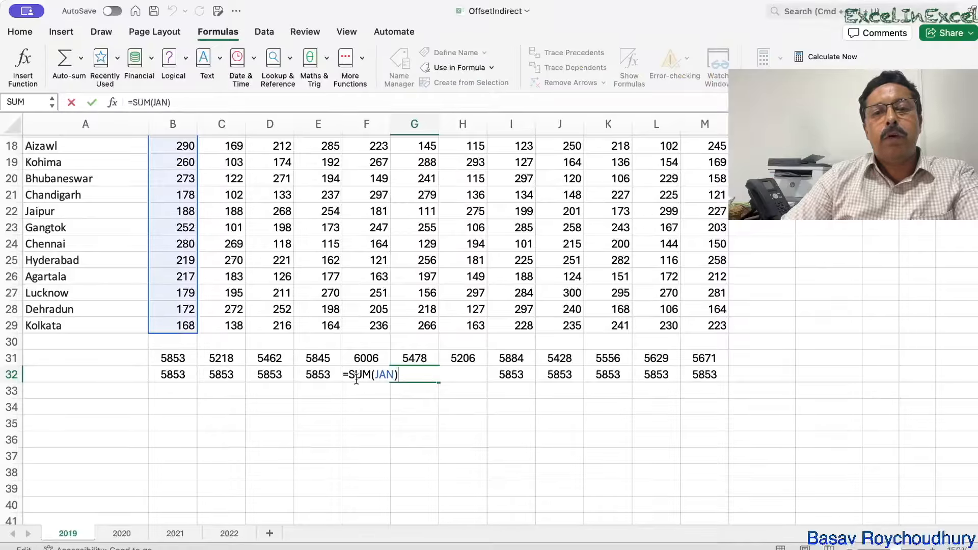
{"action": "scroll", "coordinate": [176, 305], "scroll_direction": "up", "scroll_amount": 6}
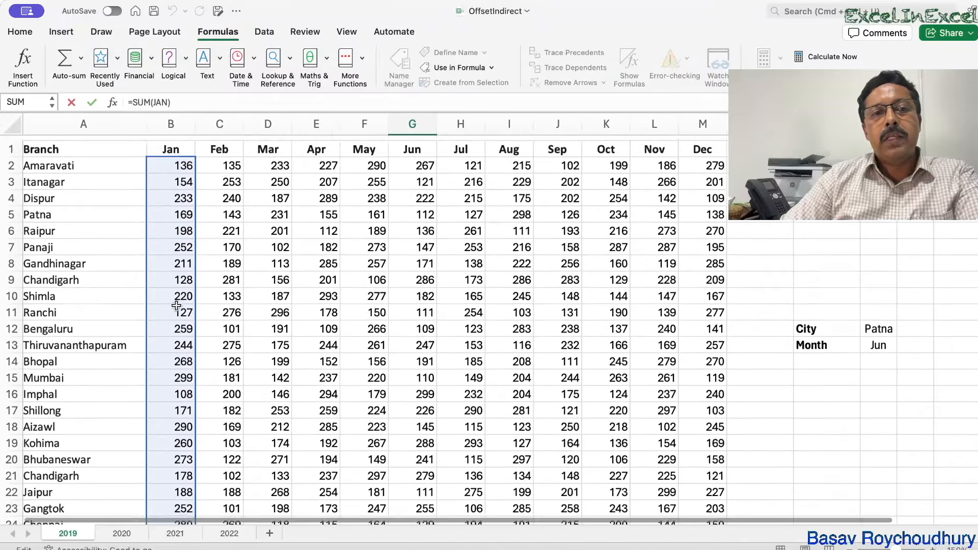
{"action": "scroll", "coordinate": [176, 305], "scroll_direction": "down", "scroll_amount": 6}
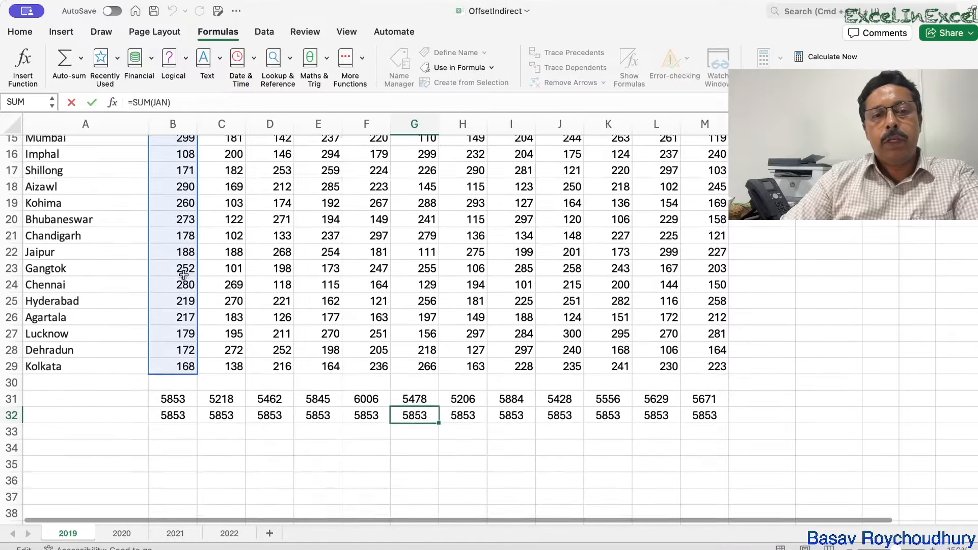
{"action": "scroll", "coordinate": [184, 276], "scroll_direction": "up", "scroll_amount": 3}
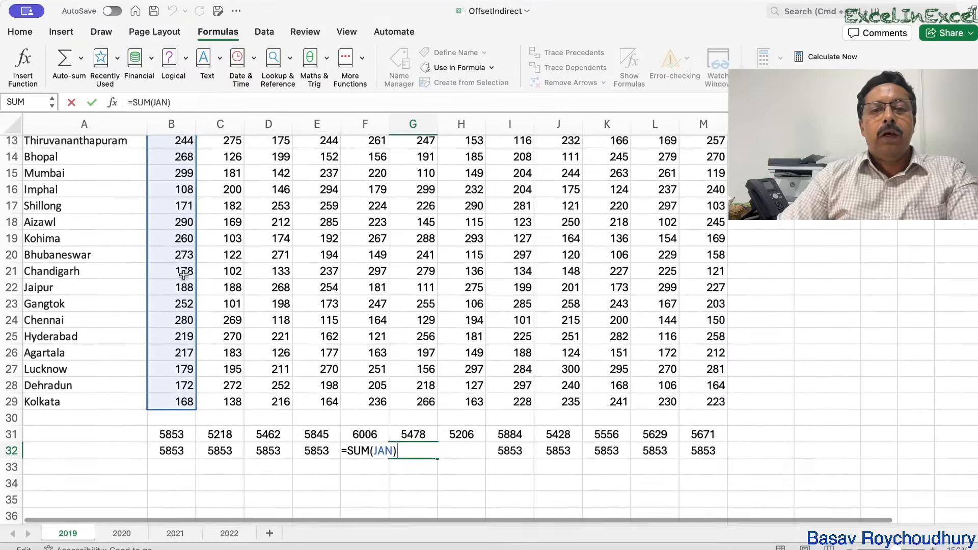
{"action": "left_click", "coordinate": [124, 287]}
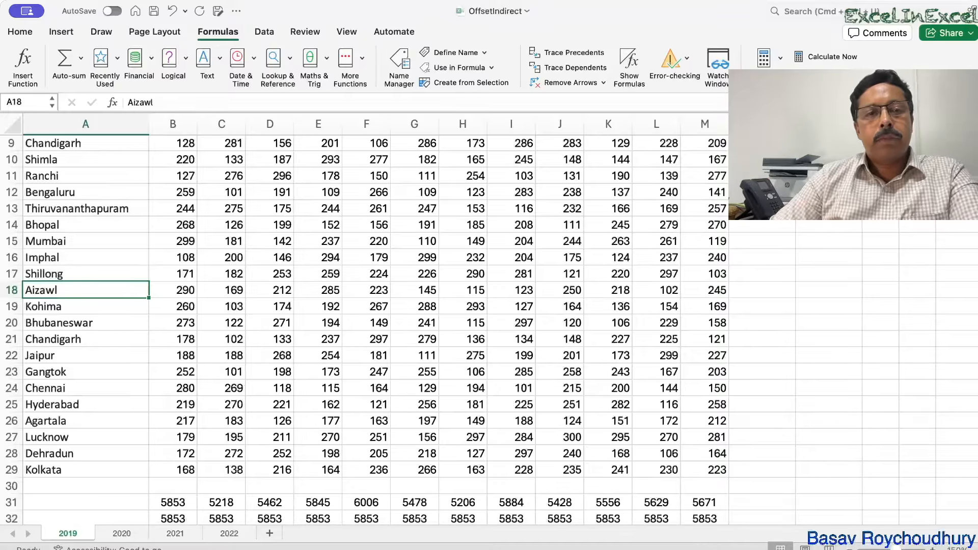
{"action": "scroll", "coordinate": [463, 426], "scroll_direction": "up", "scroll_amount": 3}
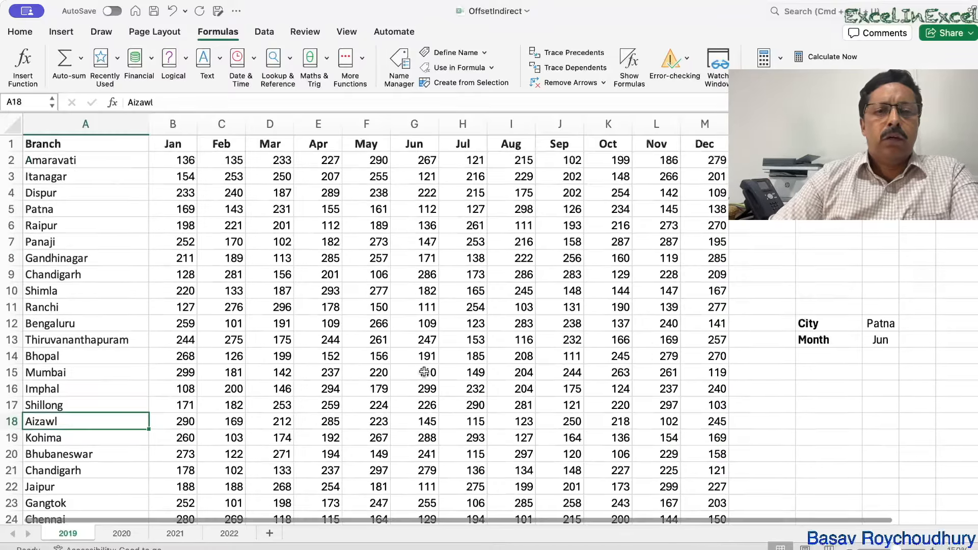
{"action": "scroll", "coordinate": [424, 371], "scroll_direction": "down", "scroll_amount": 6}
{"action": "scroll", "coordinate": [424, 372], "scroll_direction": "up", "scroll_amount": 3}
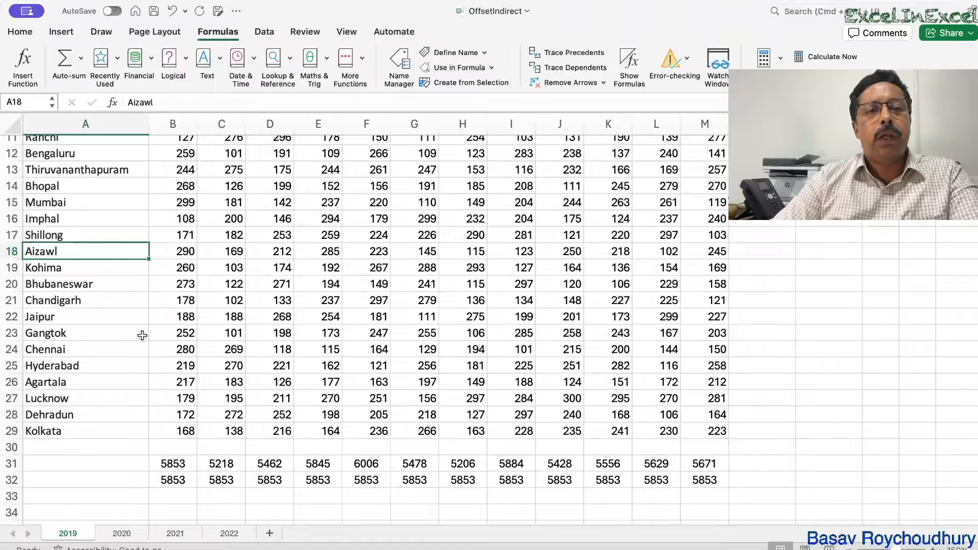
{"action": "scroll", "coordinate": [143, 352], "scroll_direction": "up", "scroll_amount": 5}
{"action": "scroll", "coordinate": [142, 389], "scroll_direction": "down", "scroll_amount": 1}
{"action": "left_click_drag", "start_coordinate": [184, 154], "coordinate": [191, 501]}
{"action": "scroll", "coordinate": [310, 400], "scroll_direction": "up", "scroll_amount": 2}
{"action": "scroll", "coordinate": [310, 401], "scroll_direction": "down", "scroll_amount": 5}
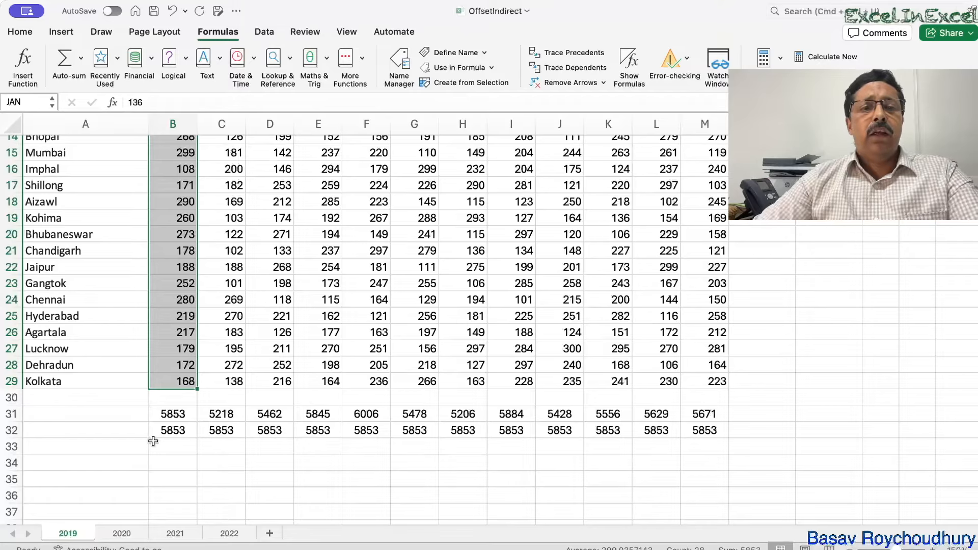
{"action": "left_click", "coordinate": [175, 414]}
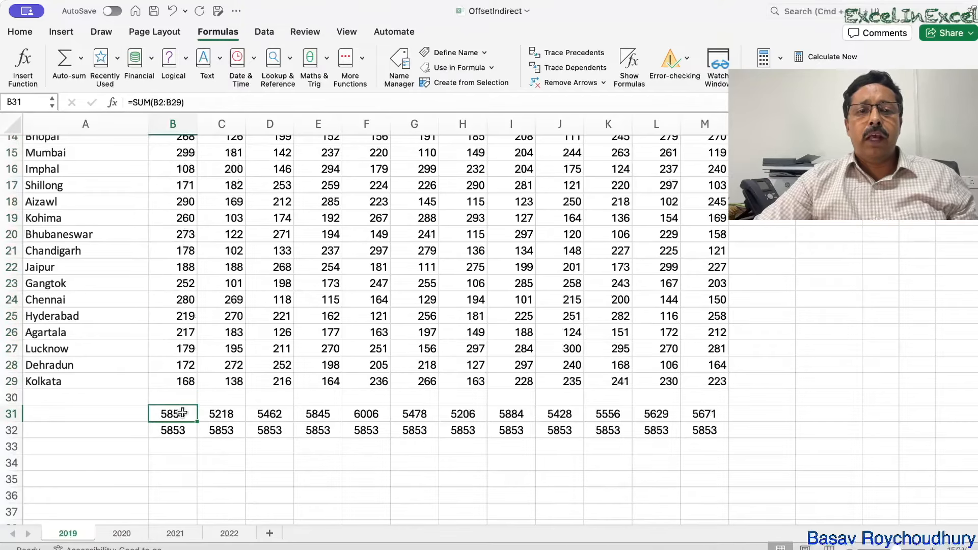
{"action": "left_click", "coordinate": [153, 430]}
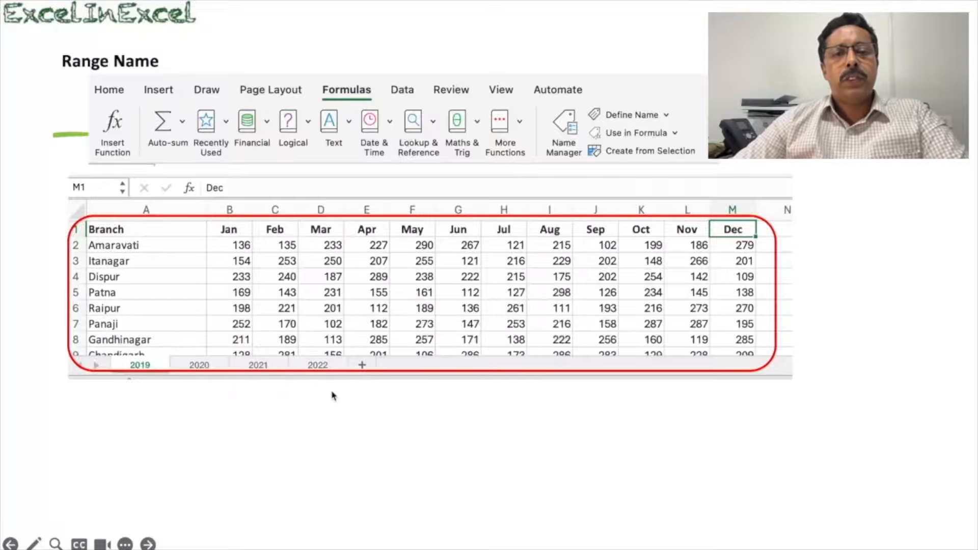
Step: Advance the Range Name slide past the red highlight boxes to the green Jan column outline and Jan label
{"action": "left_click", "coordinate": [467, 428]}
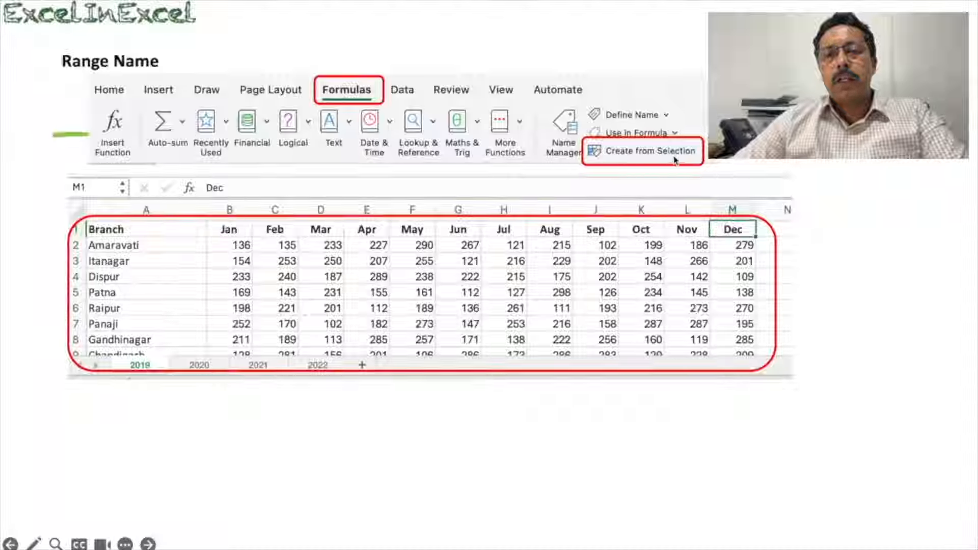
{"action": "left_click", "coordinate": [556, 412]}
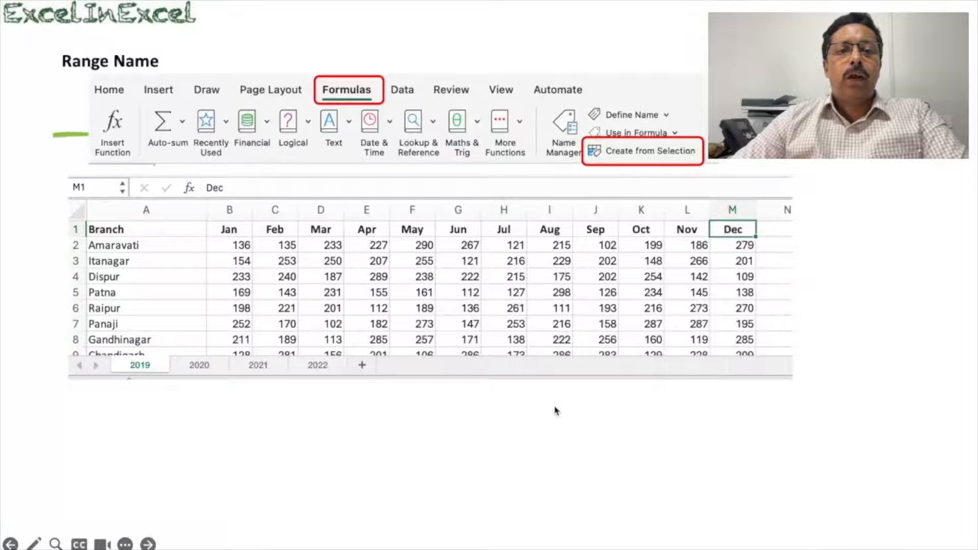
{"action": "left_click", "coordinate": [556, 412]}
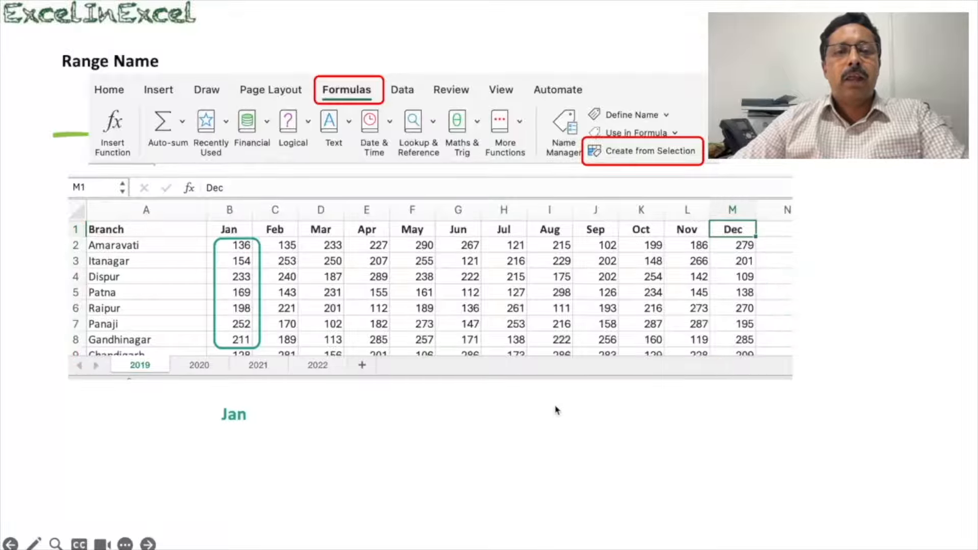